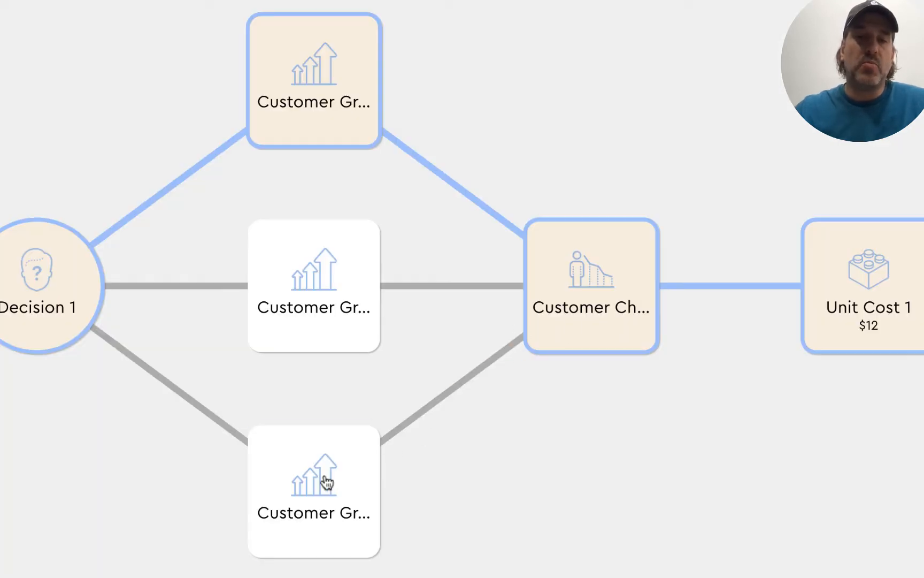
Step: Review the growth rate settings of the lowest Customer Growth event branching from Decision 1
mouse_move(324, 485)
left_click(436, 436)
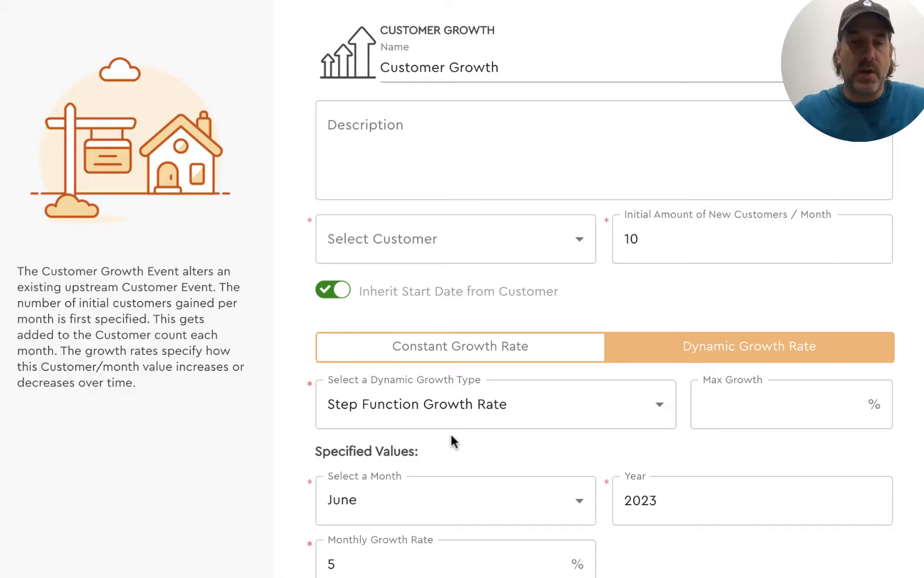
scroll(488, 446, "down", 6)
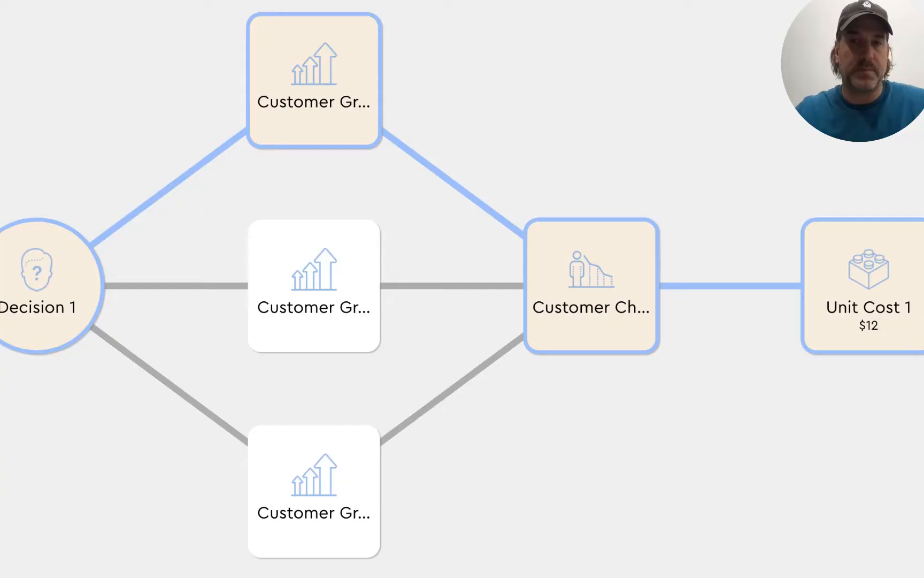
Step: Inspect the Customer Churn 1 event's churn rate settings and close them
left_click_drag(888, 141, 792, 142)
left_click(498, 280)
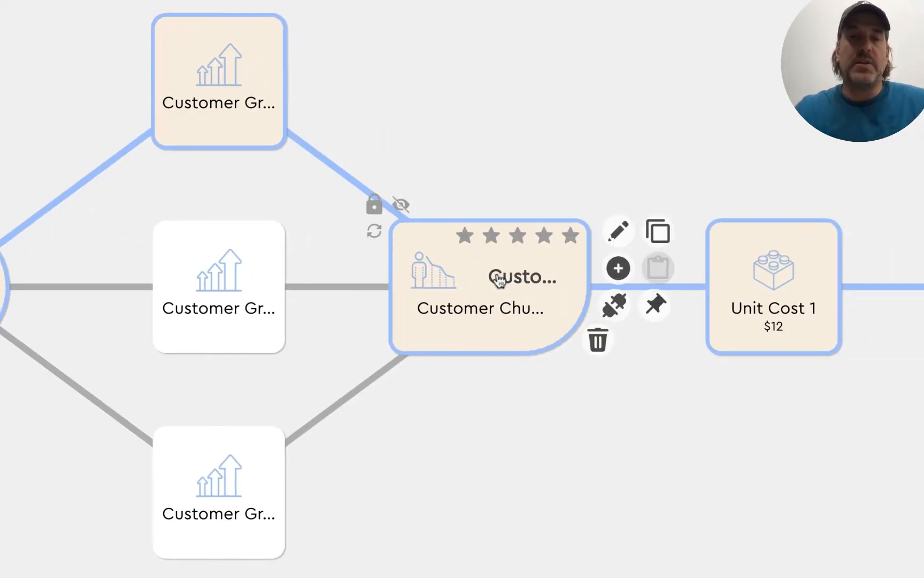
left_click(618, 232)
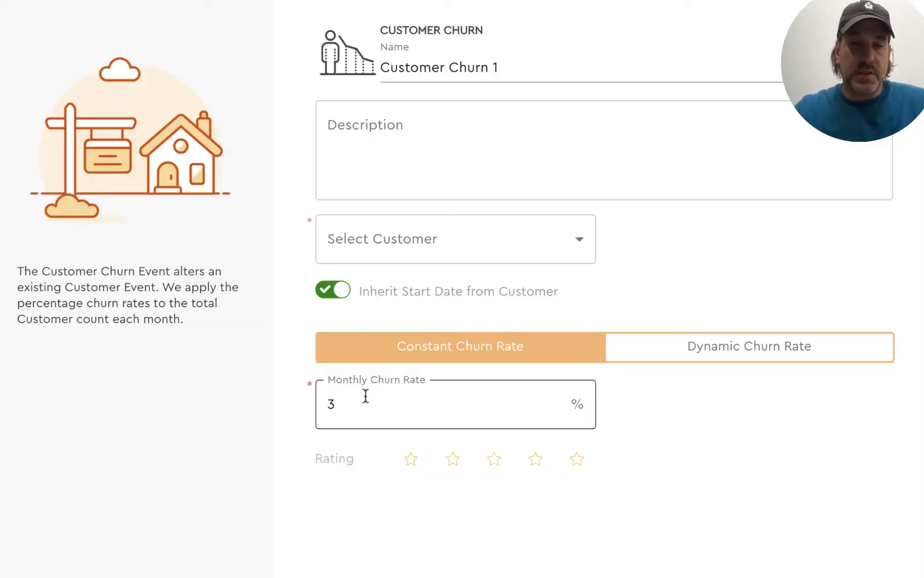
left_click(904, 29)
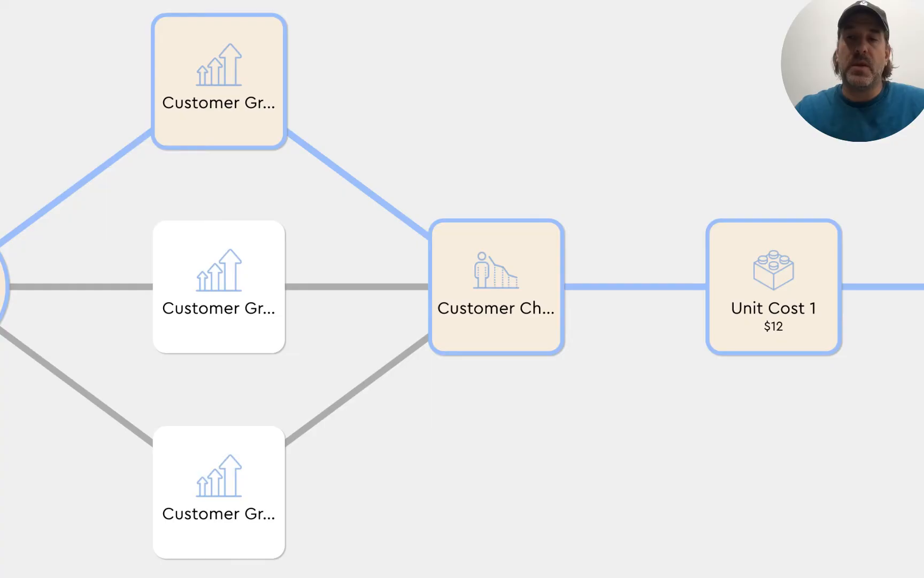
Step: Inspect the settings of the Unit Cost 1 event
left_click_drag(920, 84, 579, 92)
left_click(396, 268)
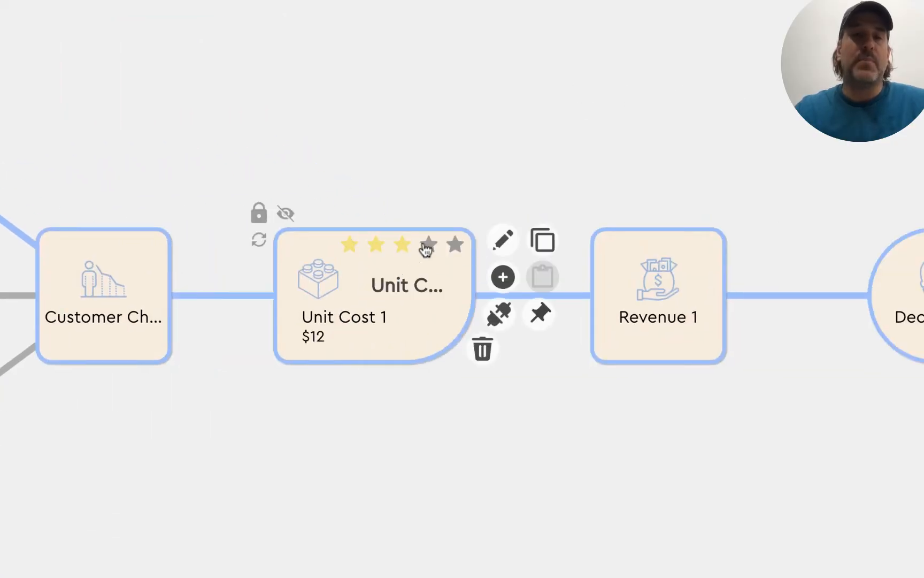
left_click(504, 243)
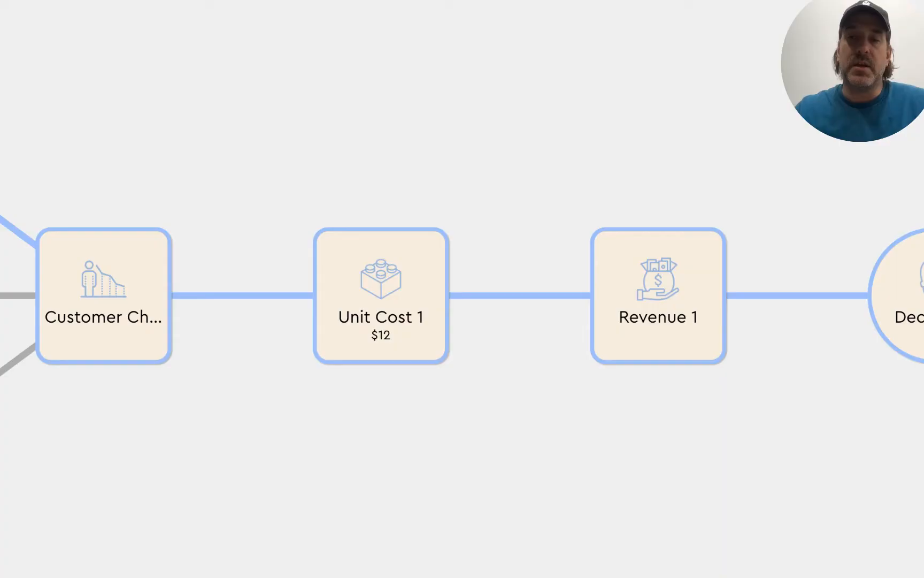
Step: Check which customer and unit cost feed the Revenue 1 event, and close its settings
left_click(485, 323)
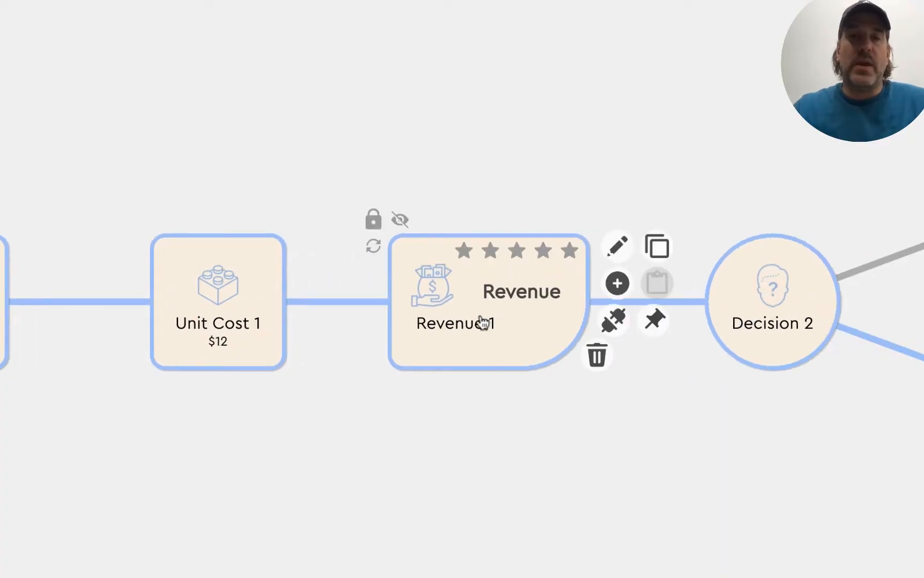
left_click(617, 246)
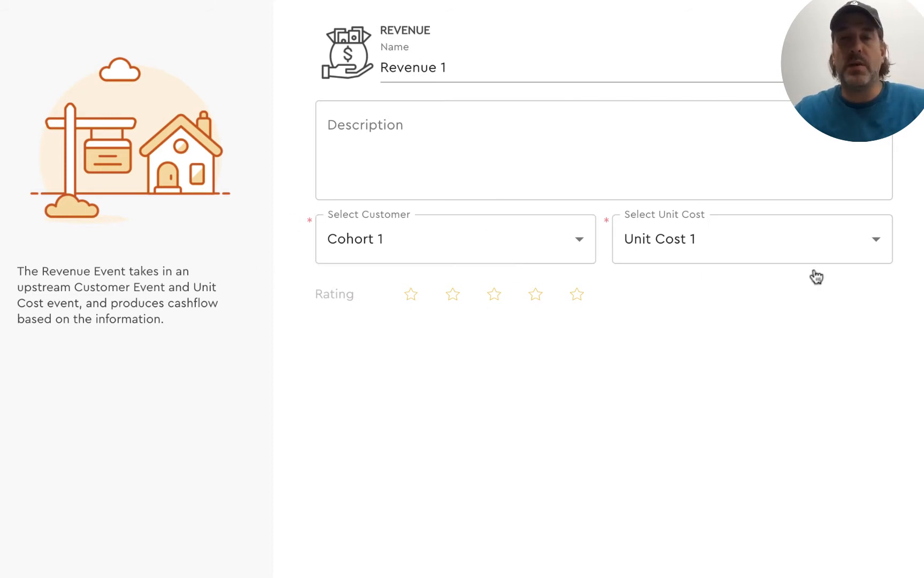
left_click(900, 30)
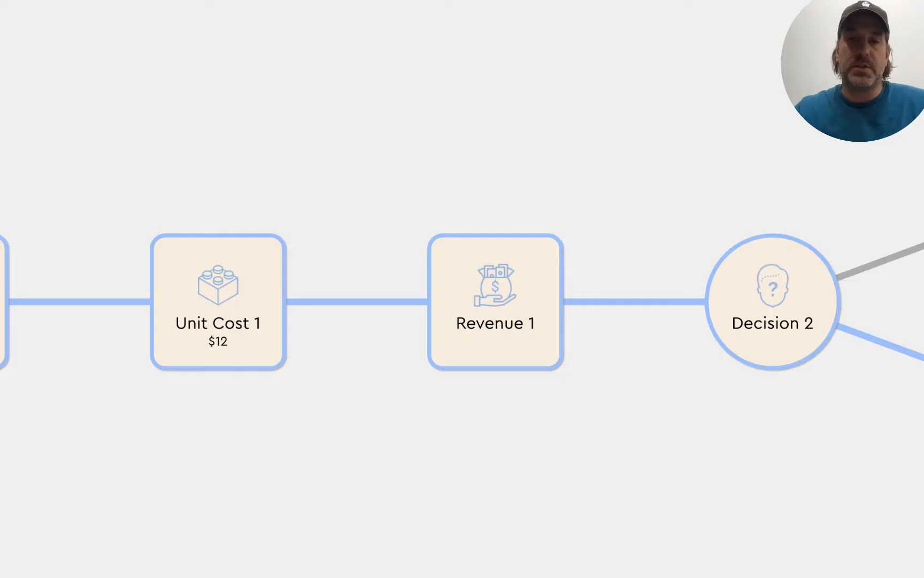
Step: Examine the $200 Price Change modifier after Decision 2, including its start date, target node, property and modifier type
left_click_drag(903, 76, 530, 65)
left_click(427, 309)
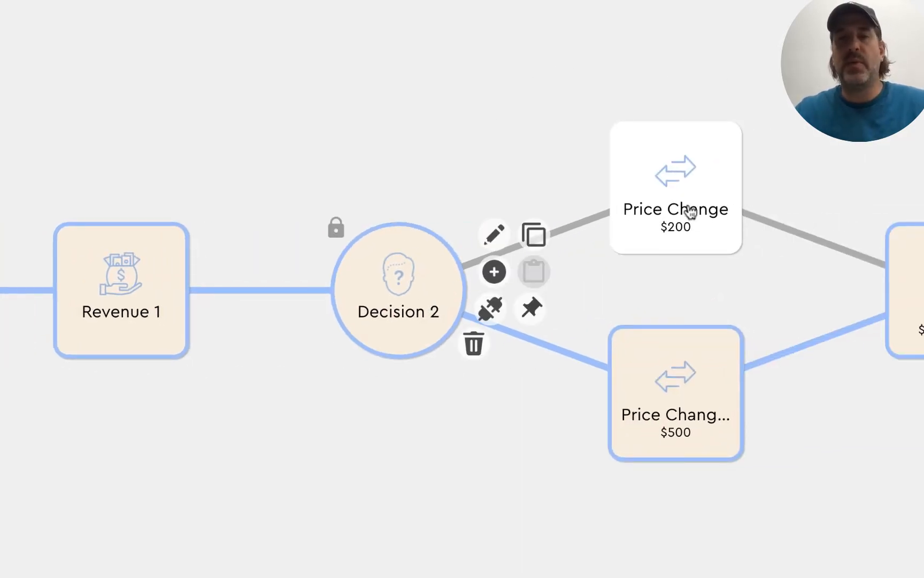
left_click(685, 175)
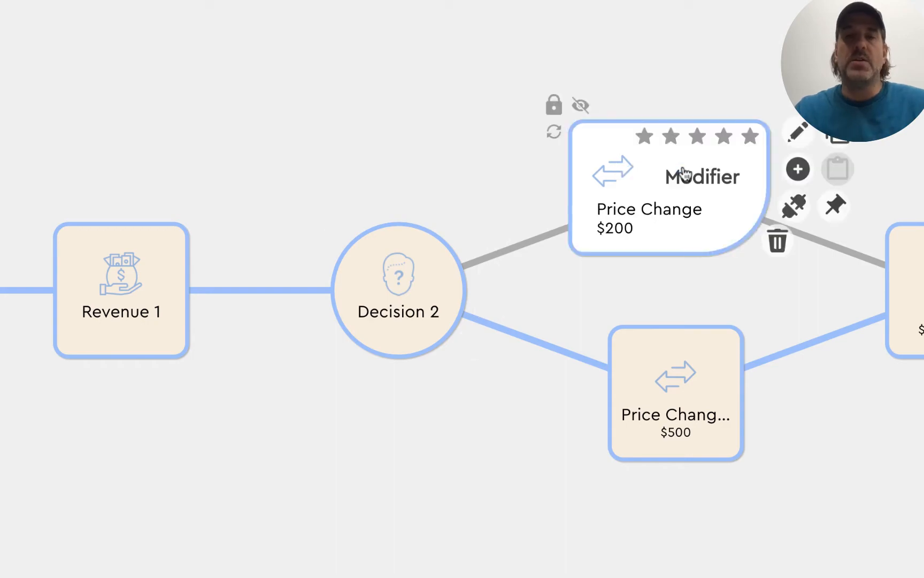
left_click(798, 131)
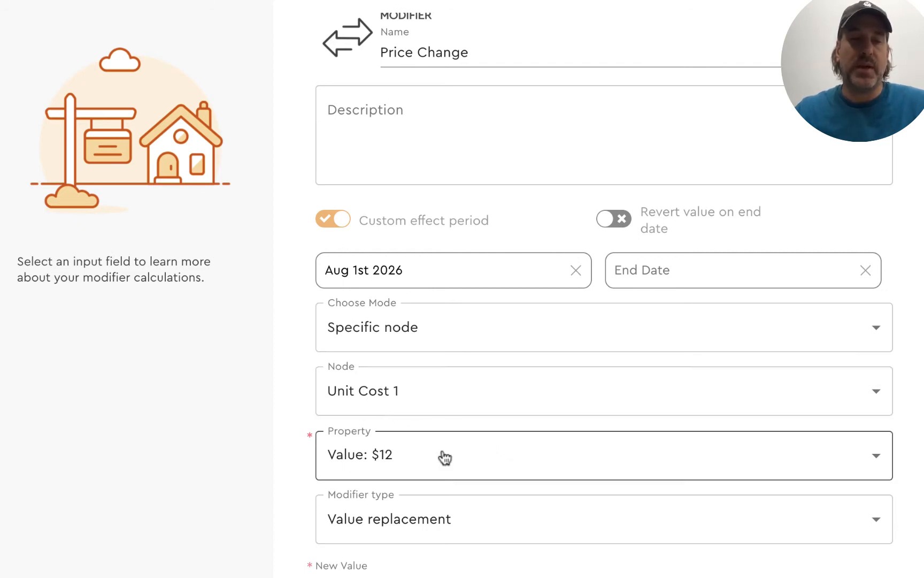
scroll(445, 458, "down", 1)
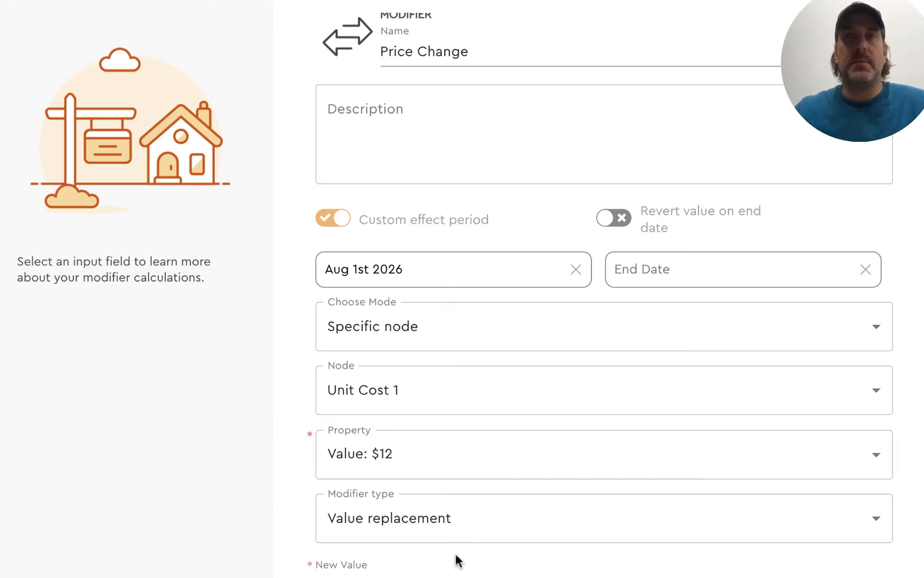
scroll(459, 560, "up", 1)
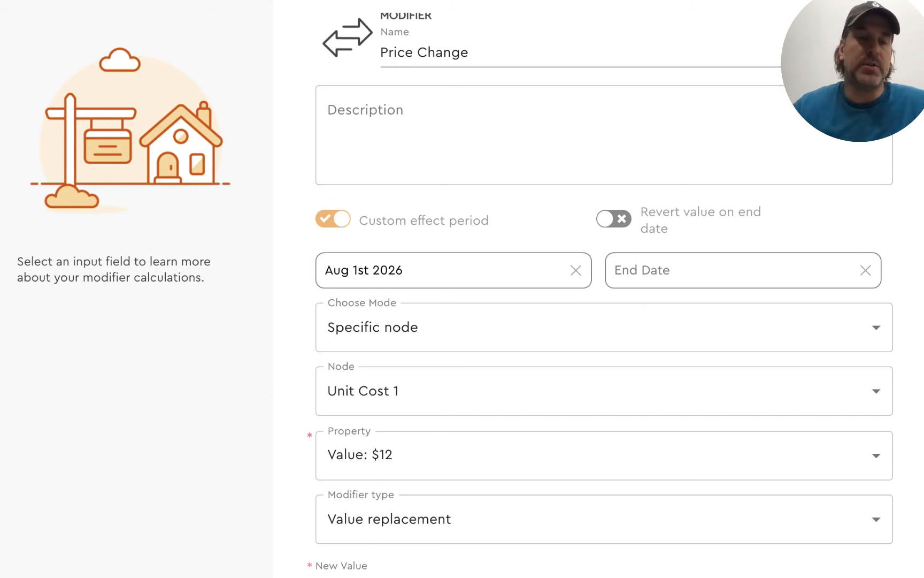
scroll(372, 562, "down", 3)
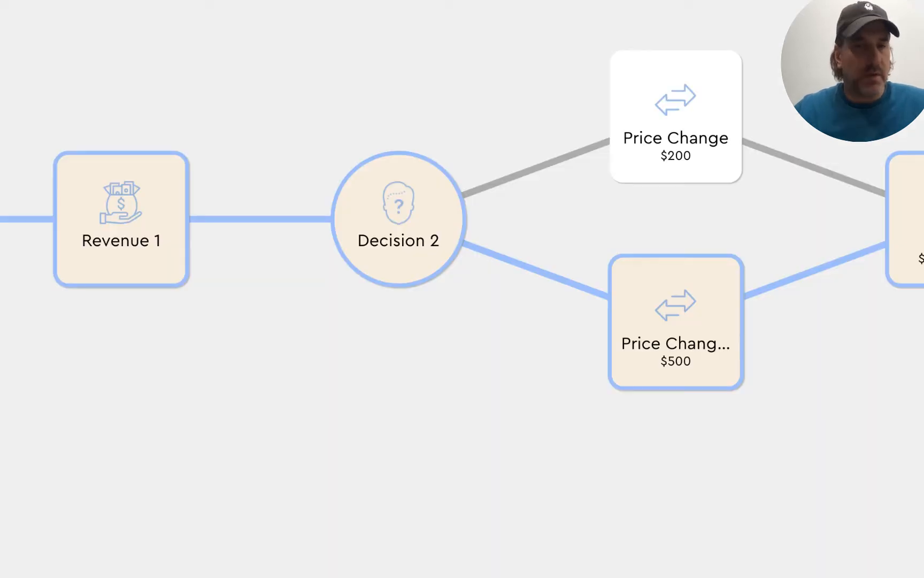
Step: Inspect the settings of the $500 Price Change 2 modifier and of the goal that follows it
left_click(695, 305)
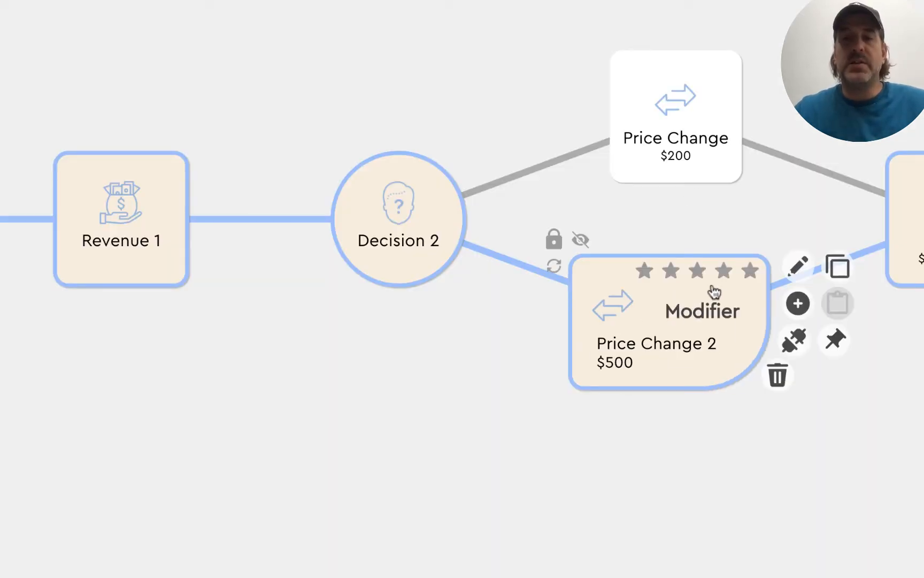
left_click(797, 265)
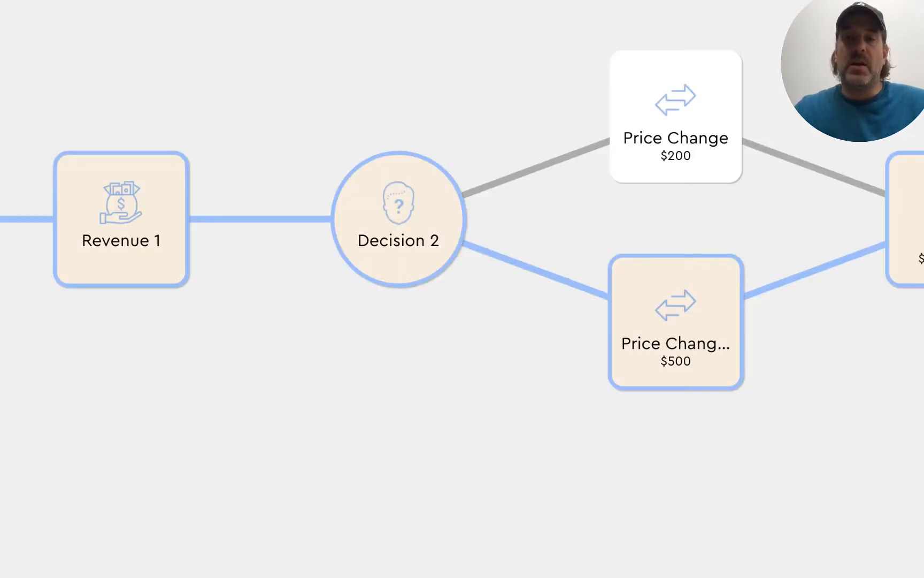
left_click(904, 182)
left_click(804, 166)
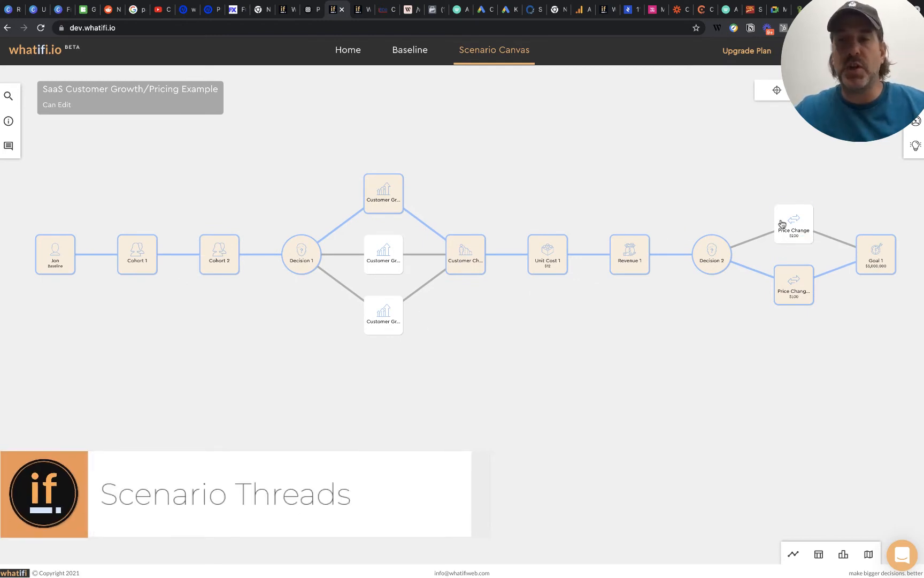
Step: Show the list of decision threads beside the scenario canvas
left_click(916, 122)
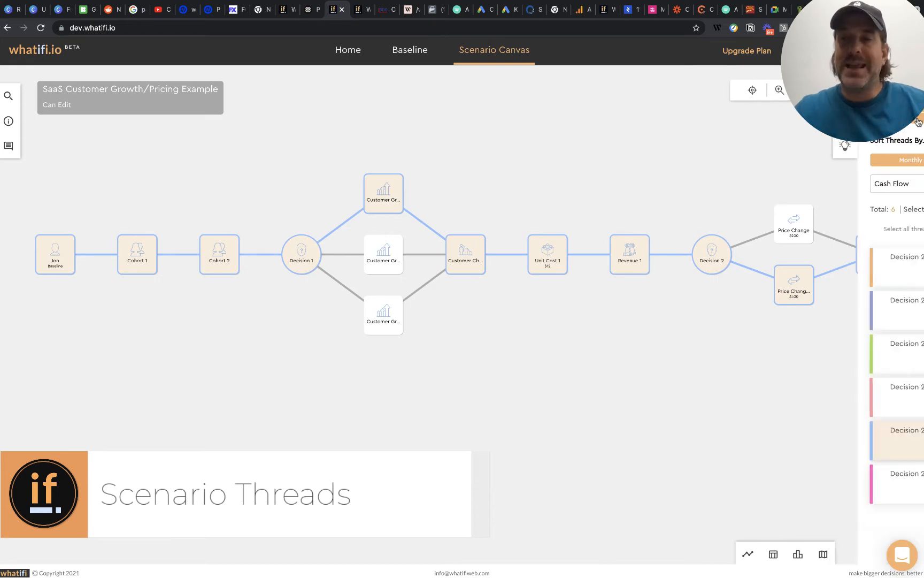
left_click(613, 90)
left_click(614, 90)
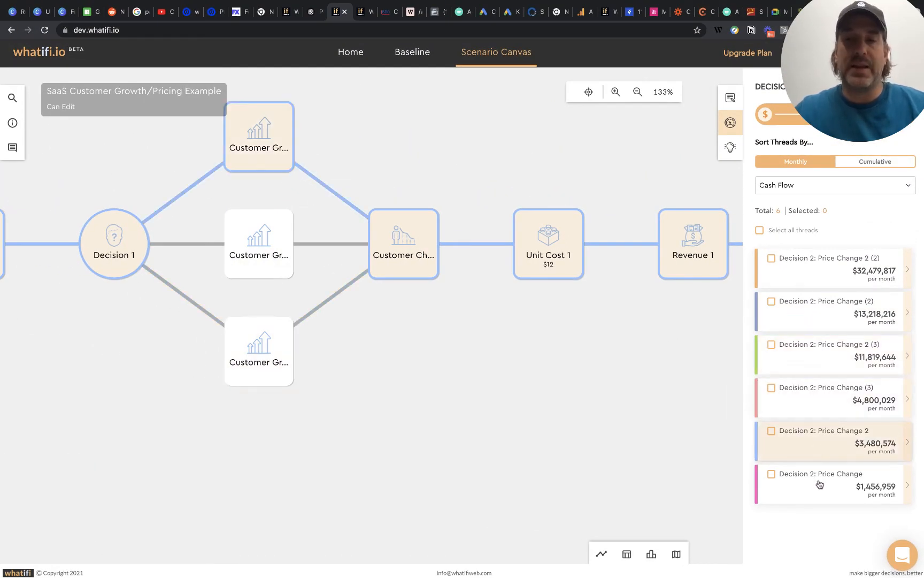
left_click_drag(627, 337, 493, 349)
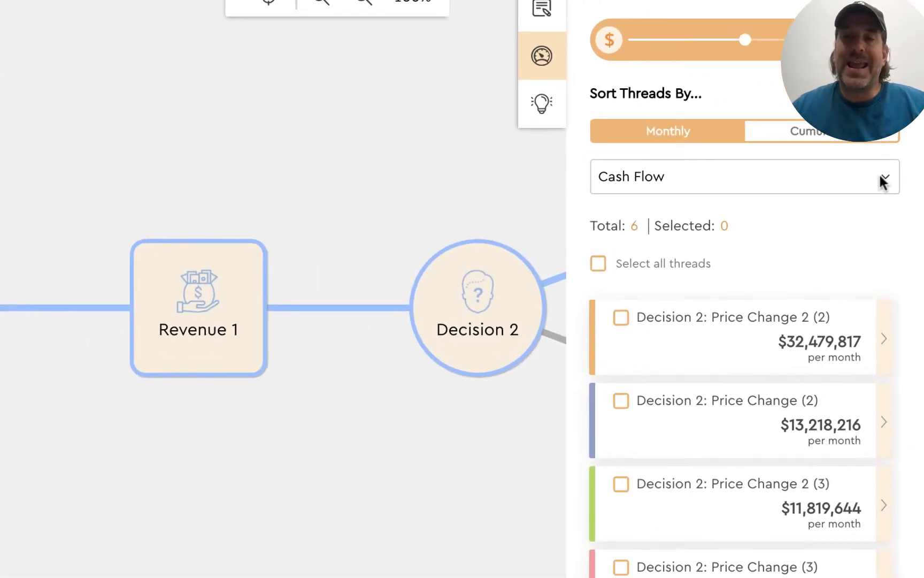
Step: Sort the decision threads by the cumulative Customer value
left_click(880, 177)
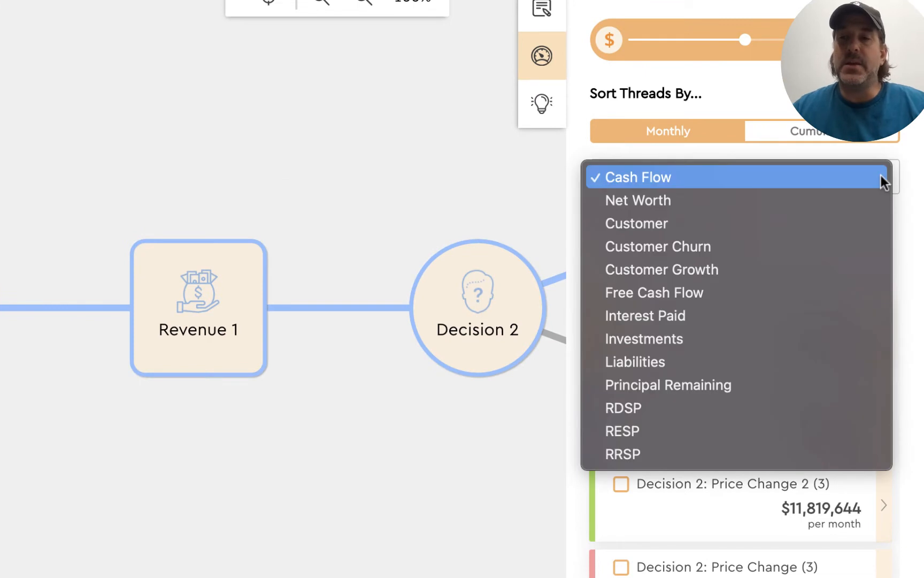
left_click(621, 223)
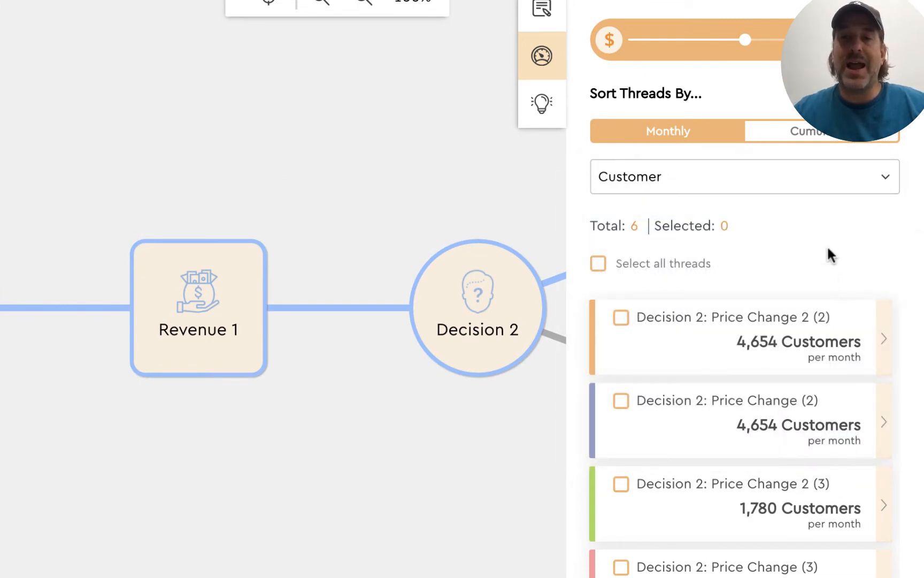
left_click(808, 134)
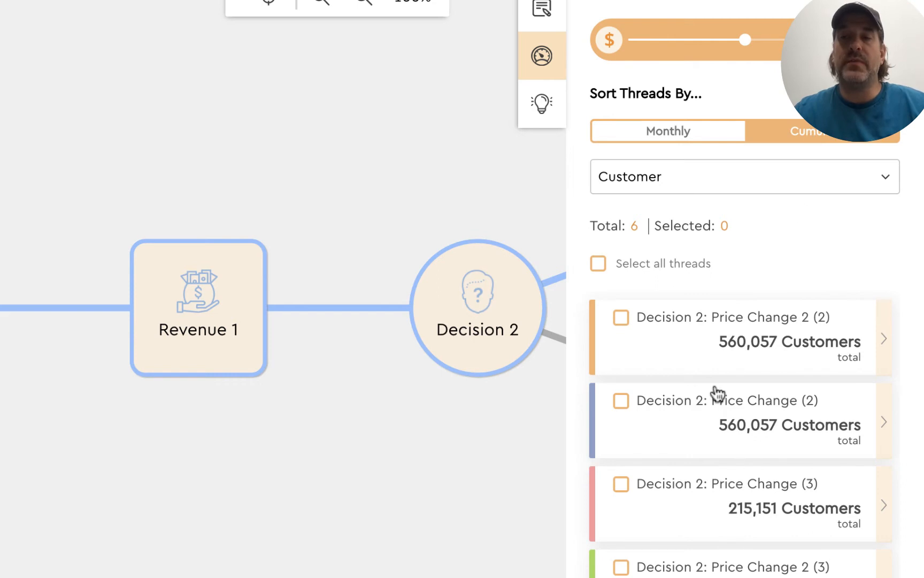
Step: Select the thread Decision 2: Price Change 2 (2) and open it as a single path
left_click(684, 339)
scroll(31, 457, "down", 5)
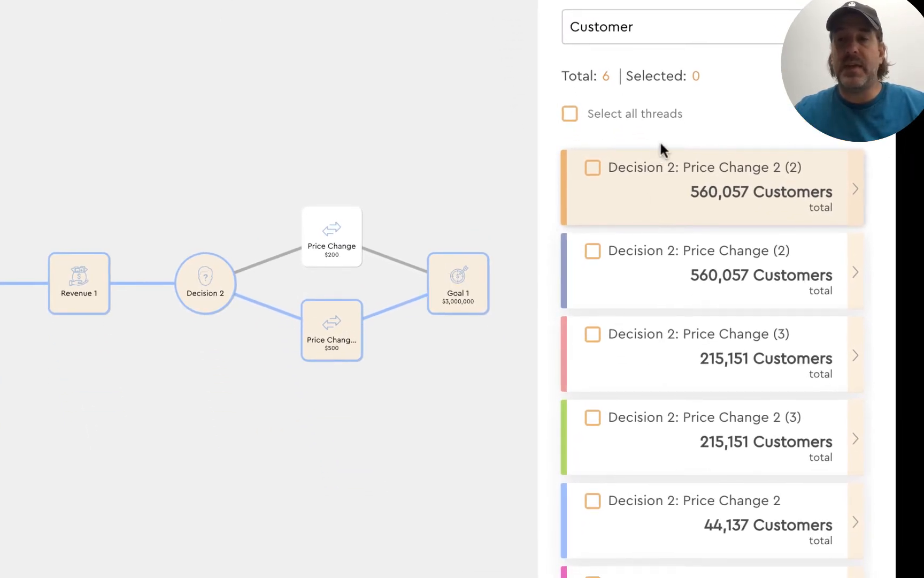
left_click(856, 188)
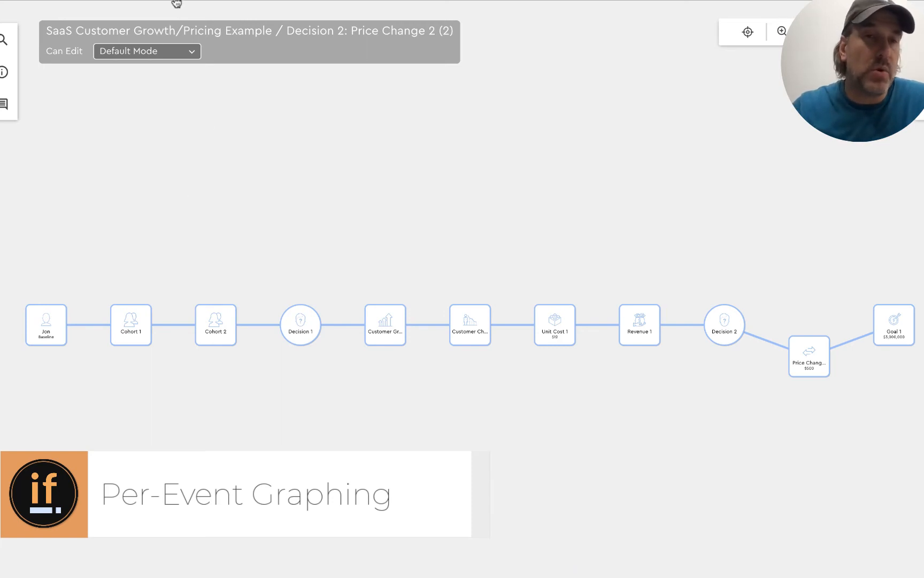
Step: Switch the opened thread to Cumulative Mode and focus on its baseline and cohort events
left_click(188, 52)
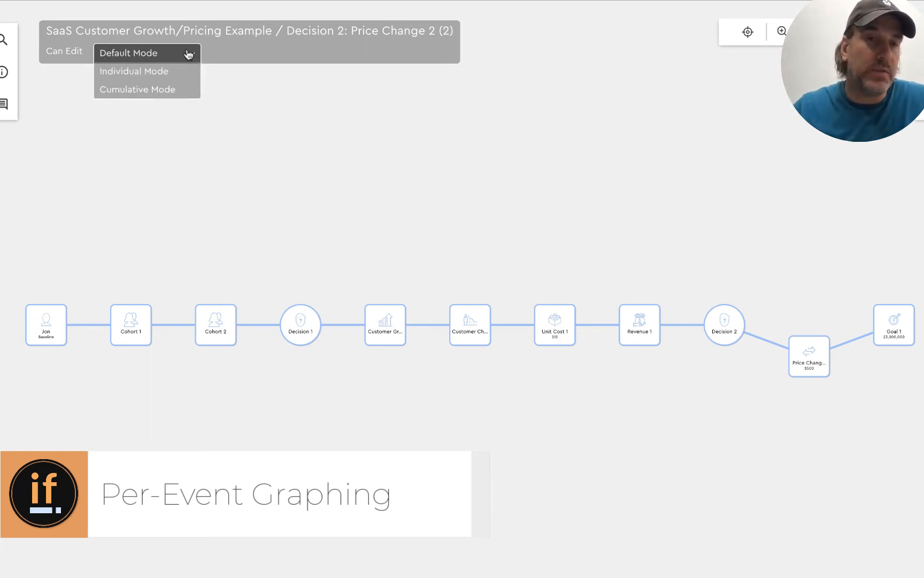
left_click(159, 92)
left_click(782, 32)
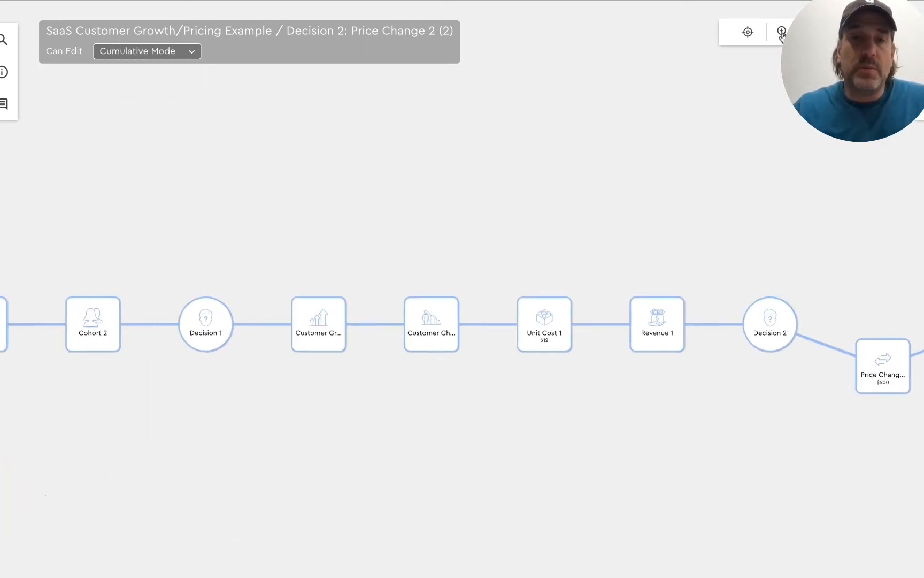
left_click_drag(234, 189, 656, 162)
left_click_drag(456, 167, 757, 179)
left_click_drag(393, 163, 434, 158)
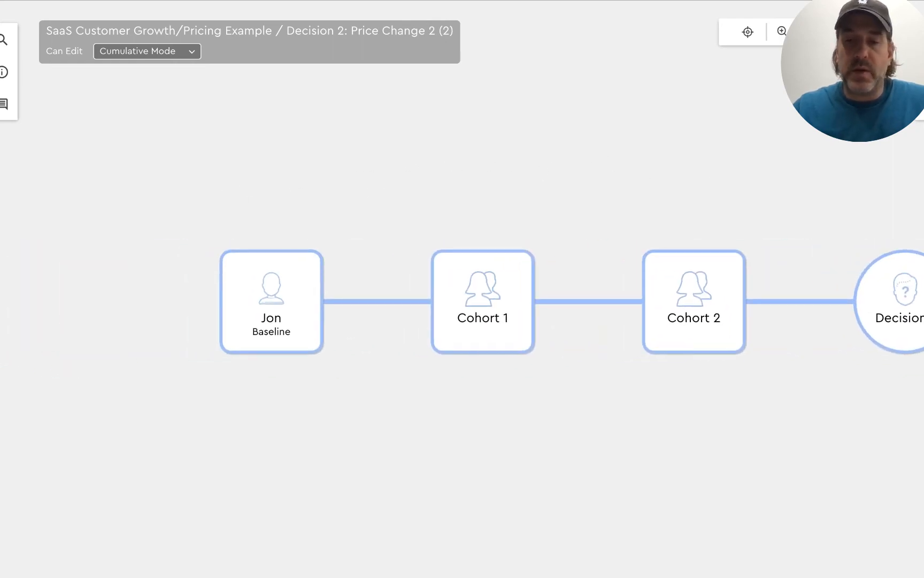
Step: Open the thread's line graph, add the Customer account type and plot it cumulatively
left_click(763, 575)
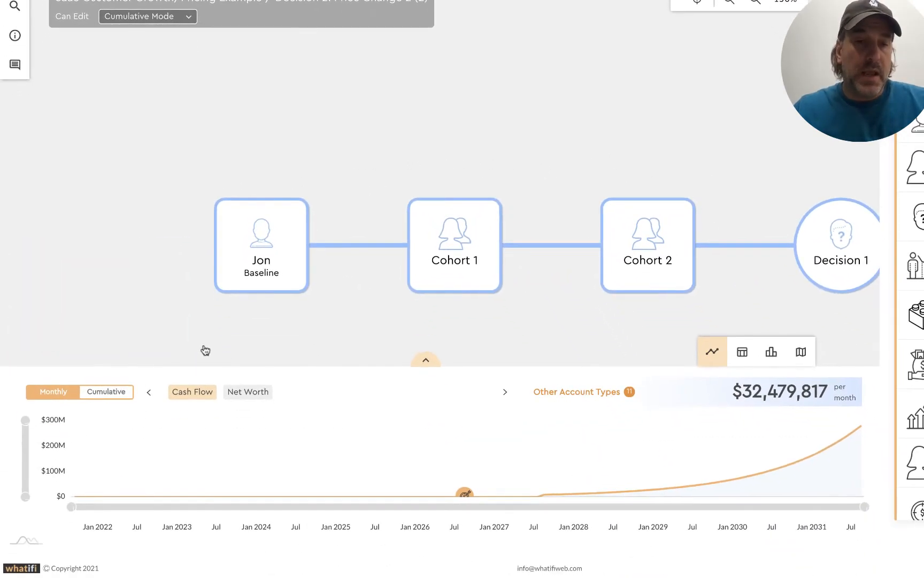
left_click(615, 392)
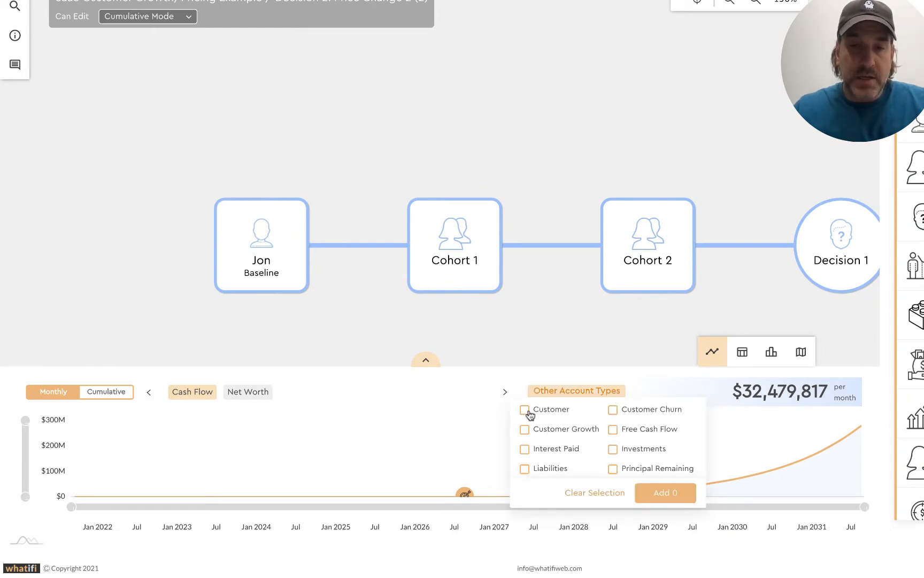
left_click(663, 493)
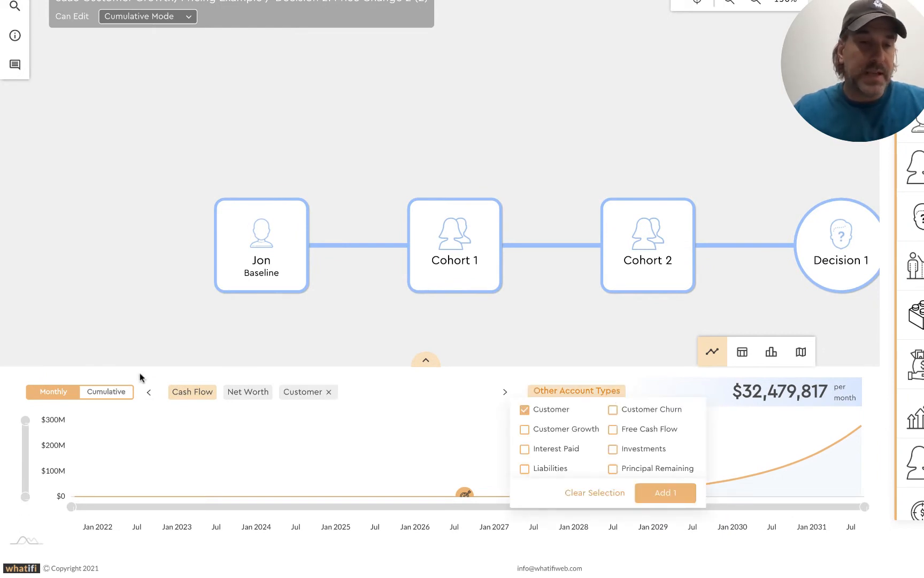
left_click(299, 392)
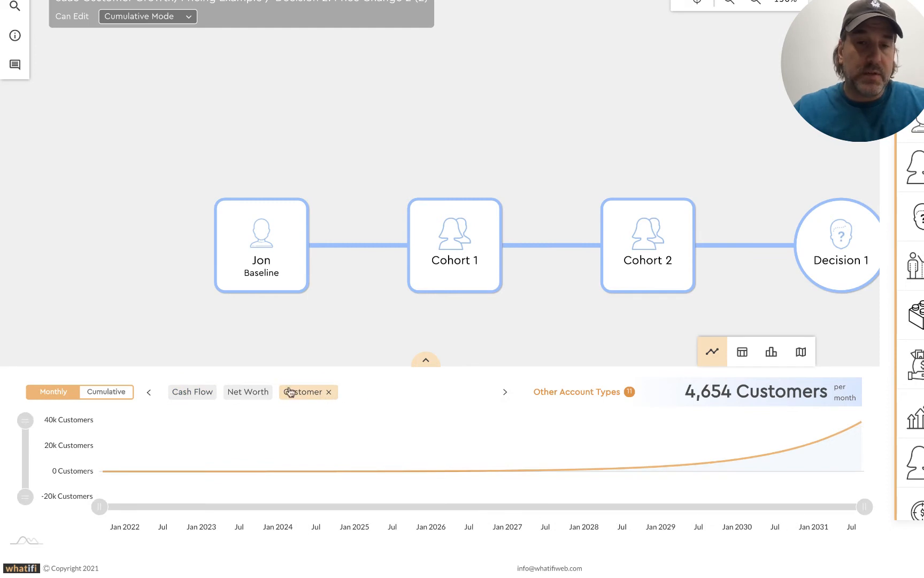
left_click(109, 393)
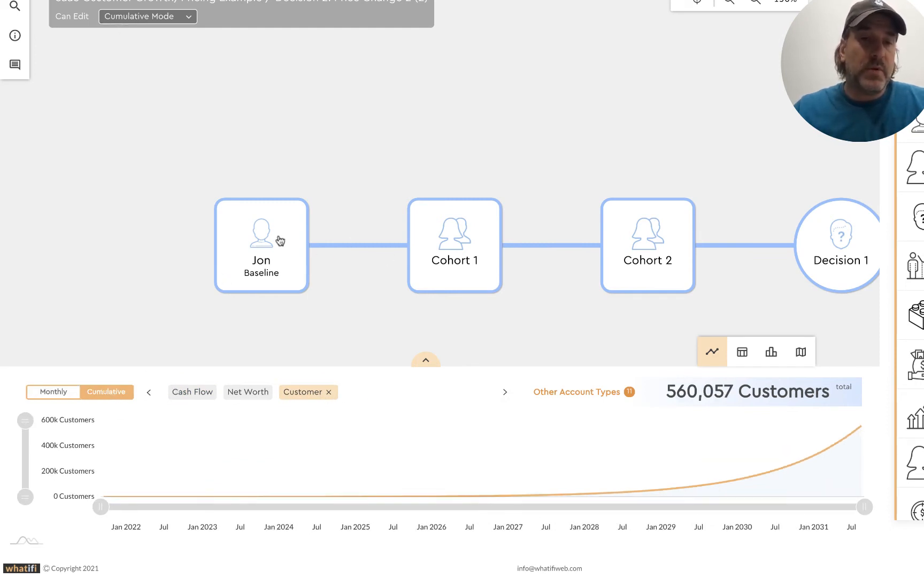
Step: Review the cumulative Customer graph at the baseline event, Cohort 1 and Cohort 2
left_click(253, 238)
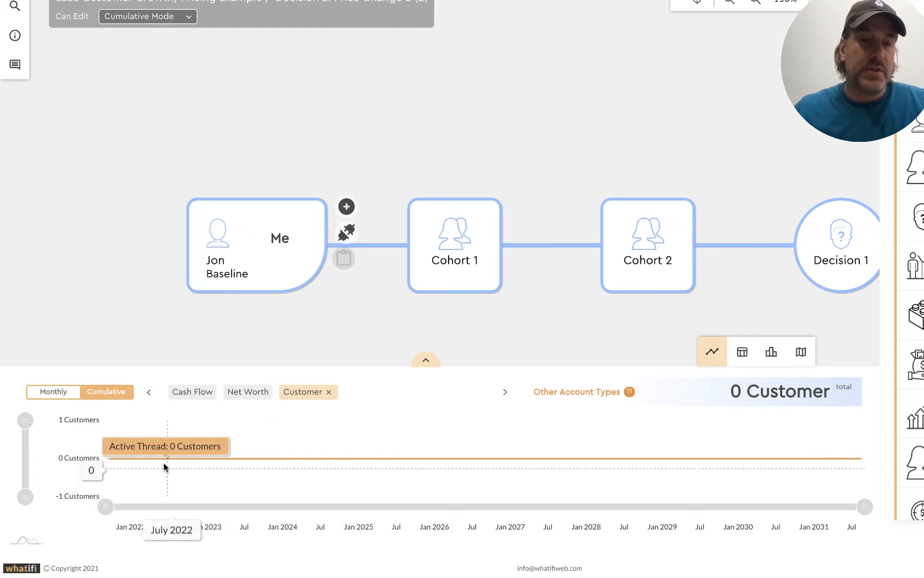
left_click(470, 252)
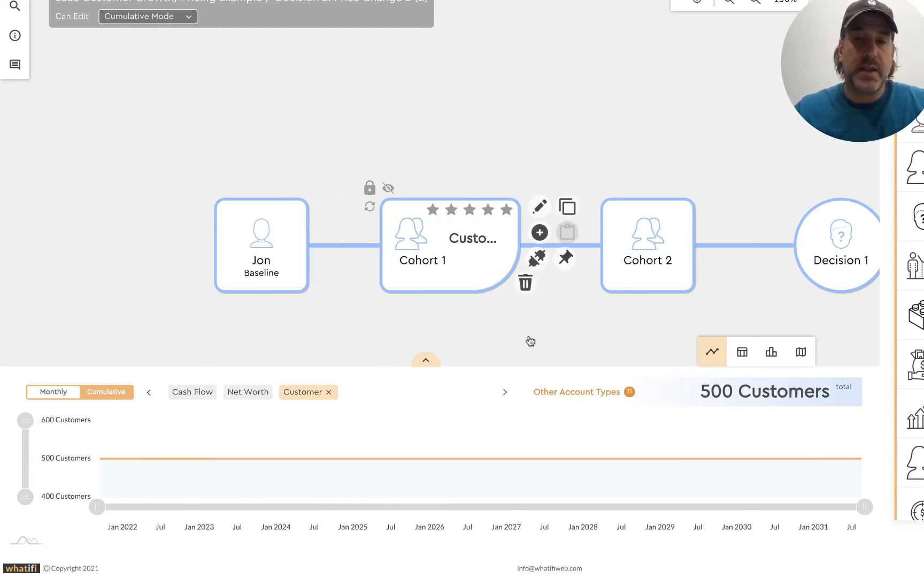
left_click(640, 252)
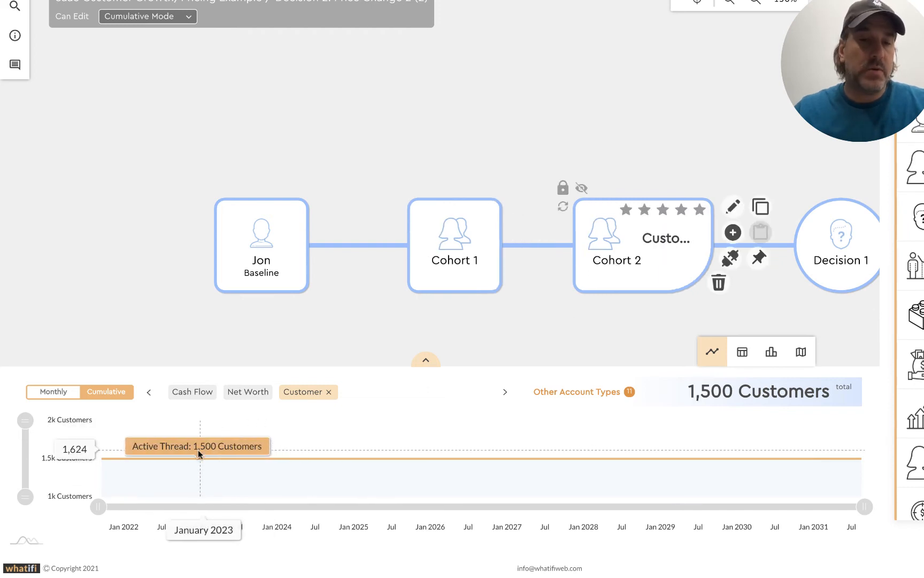
Step: Review the cumulative Customer graph at the Customer Growth and Customer Churn events
left_click_drag(669, 322, 281, 295)
left_click_drag(564, 295, 501, 291)
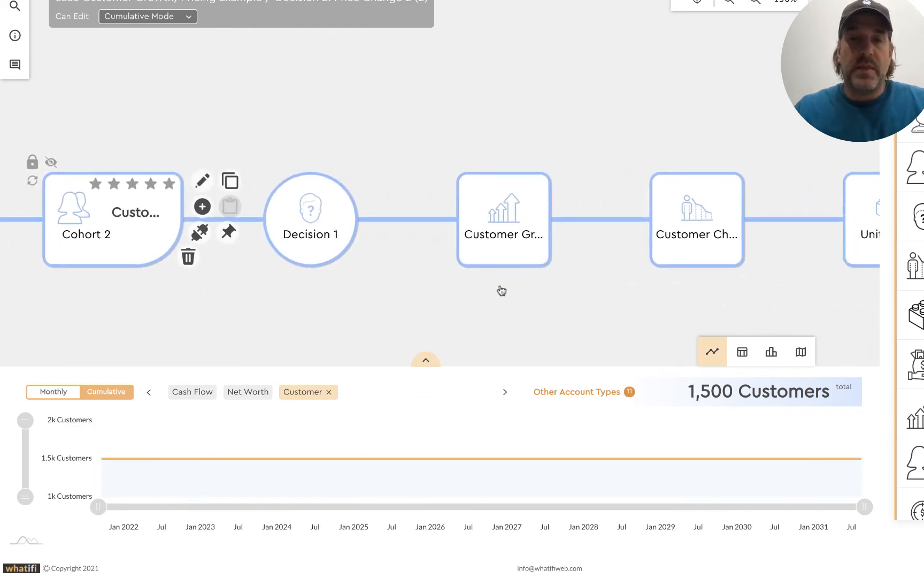
left_click(511, 207)
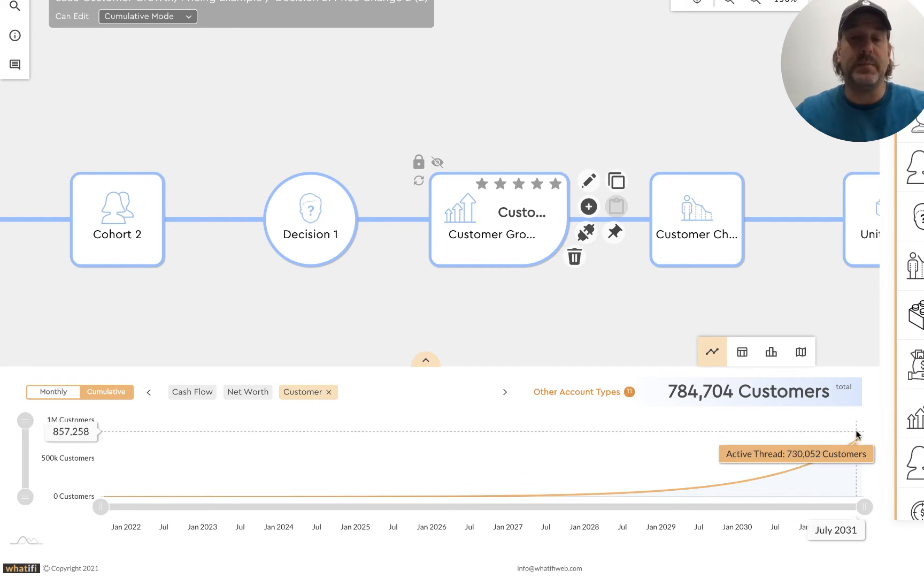
left_click(705, 220)
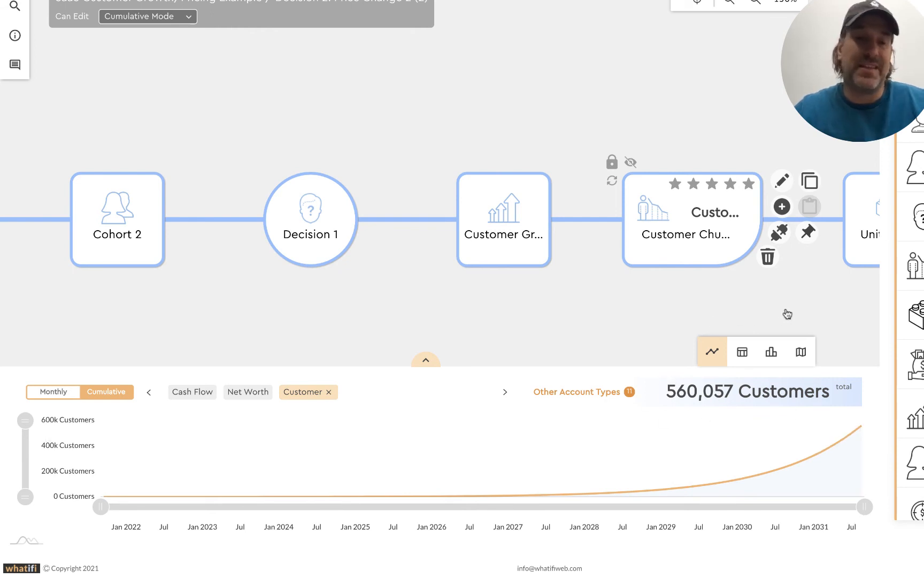
Step: Graph the thread's cumulative Net Worth and review it at the Revenue 1 and Goal 1 events
left_click_drag(726, 317, 530, 315)
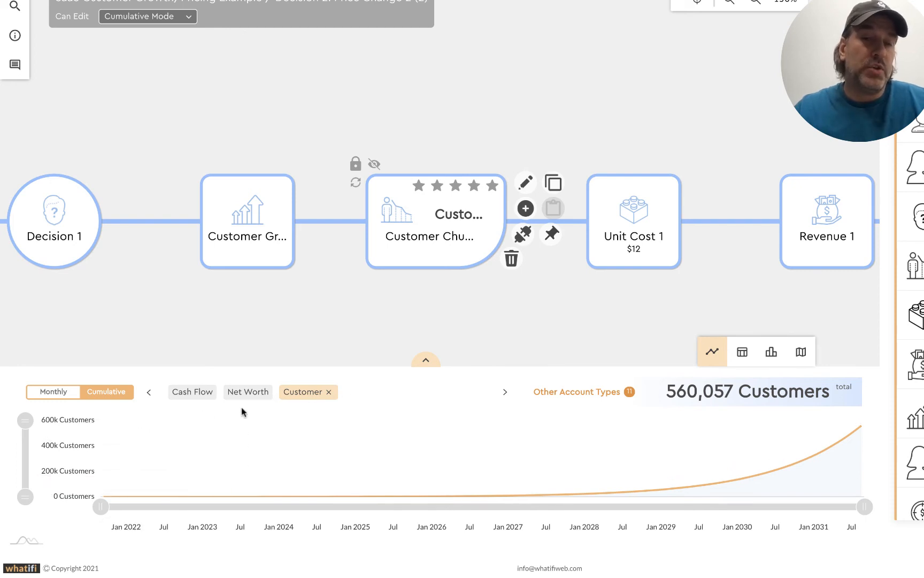
left_click(253, 393)
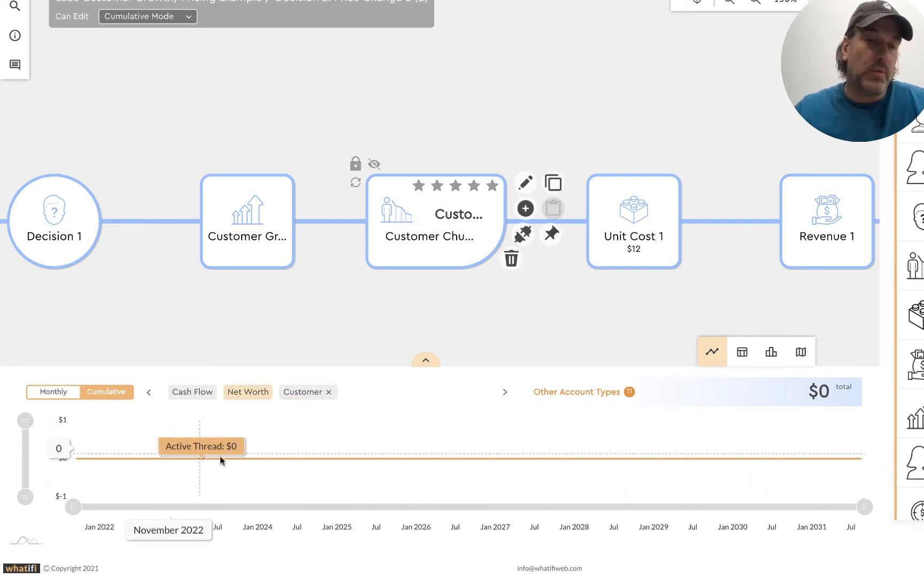
left_click(838, 229)
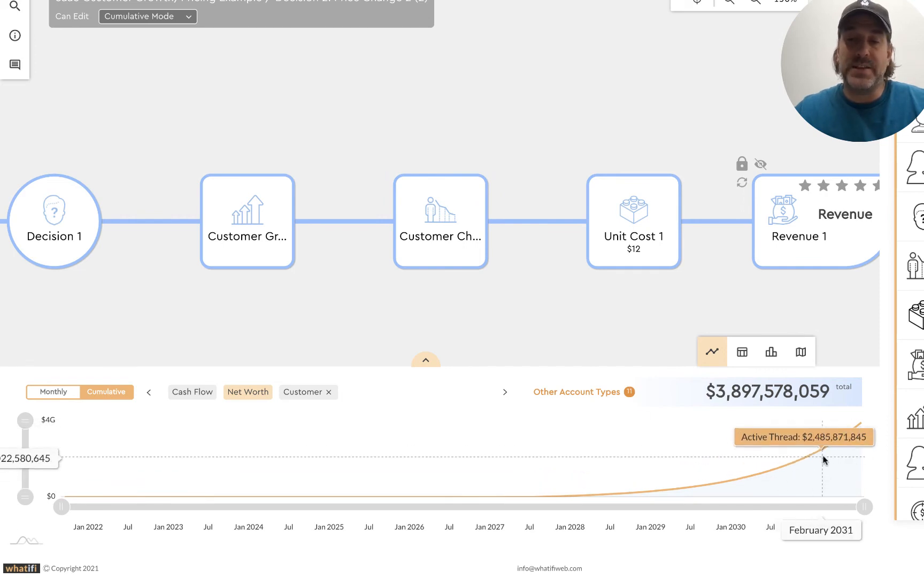
left_click_drag(809, 327, 510, 334)
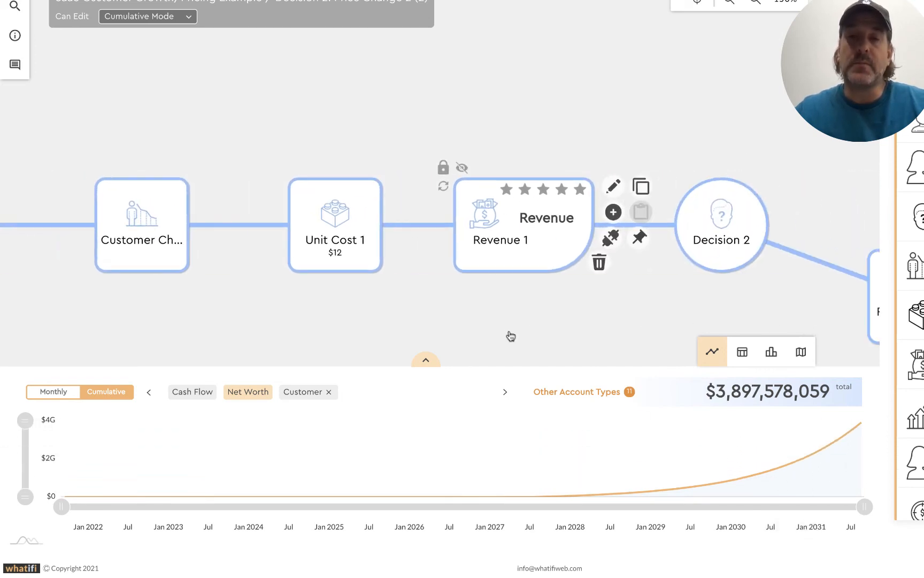
left_click_drag(738, 291, 324, 259)
left_click(721, 194)
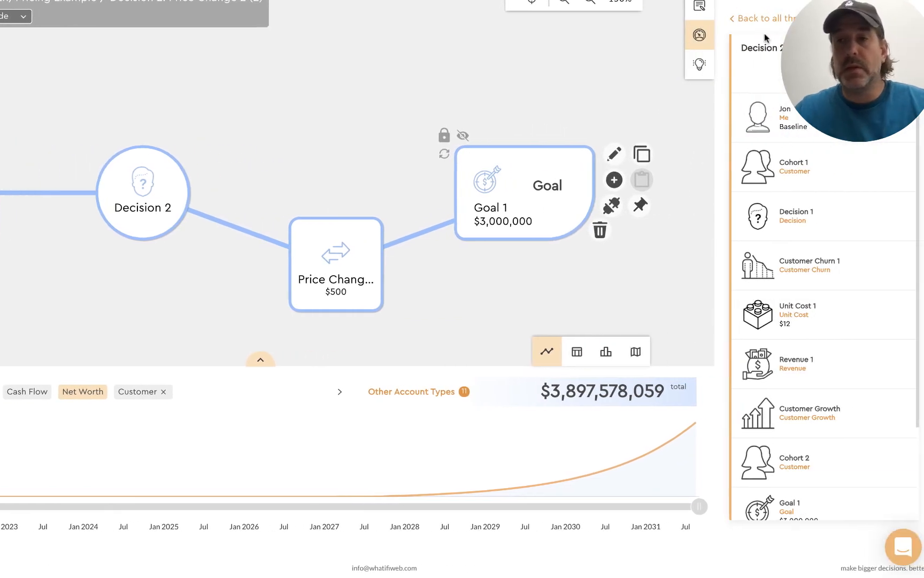
Step: Return to the full set of threads and mark Decision 2: Price Change 2 (2) for comparison
left_click(725, 22)
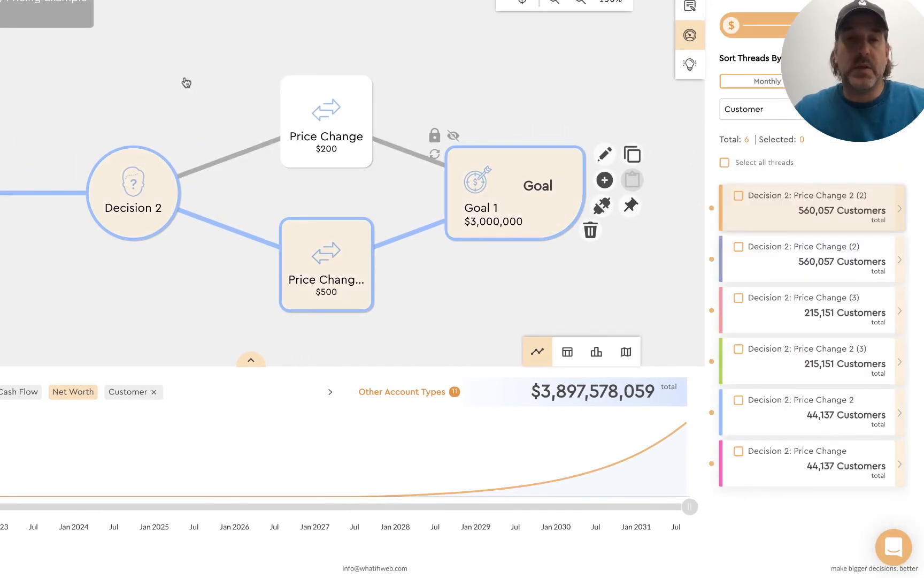
left_click_drag(186, 82, 262, 65)
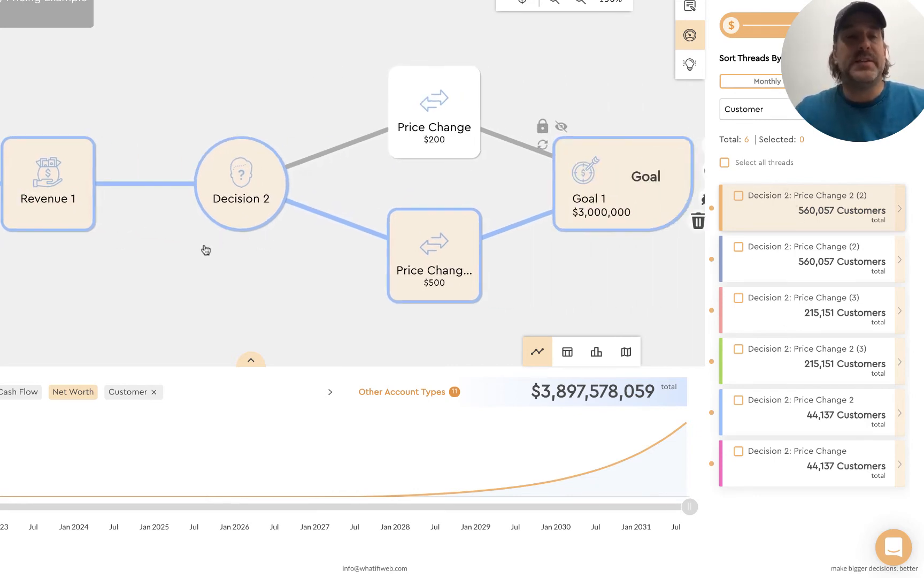
scroll(335, 239, "down", 5)
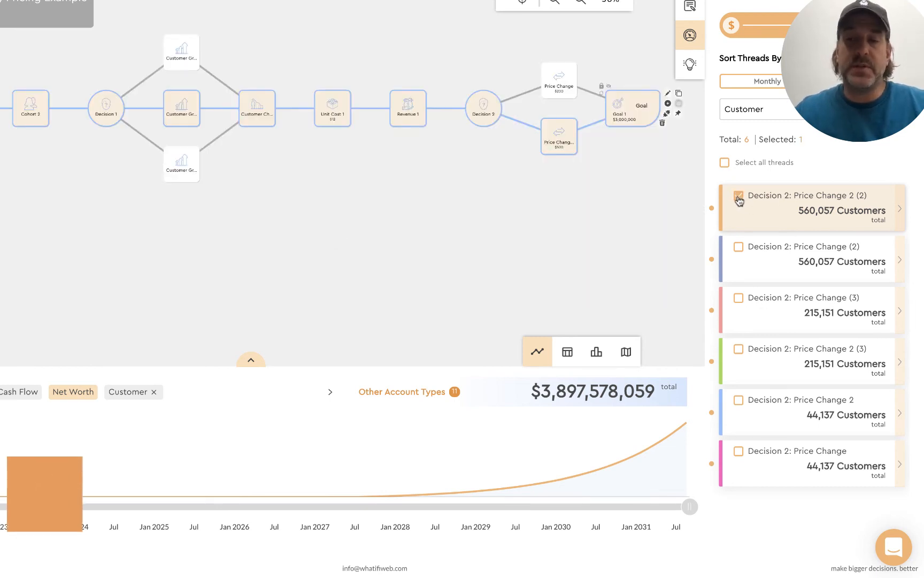
Step: Sort the threads by monthly Cash Flow and add Decision 2: Price Change 2 to the comparison
left_click(881, 115)
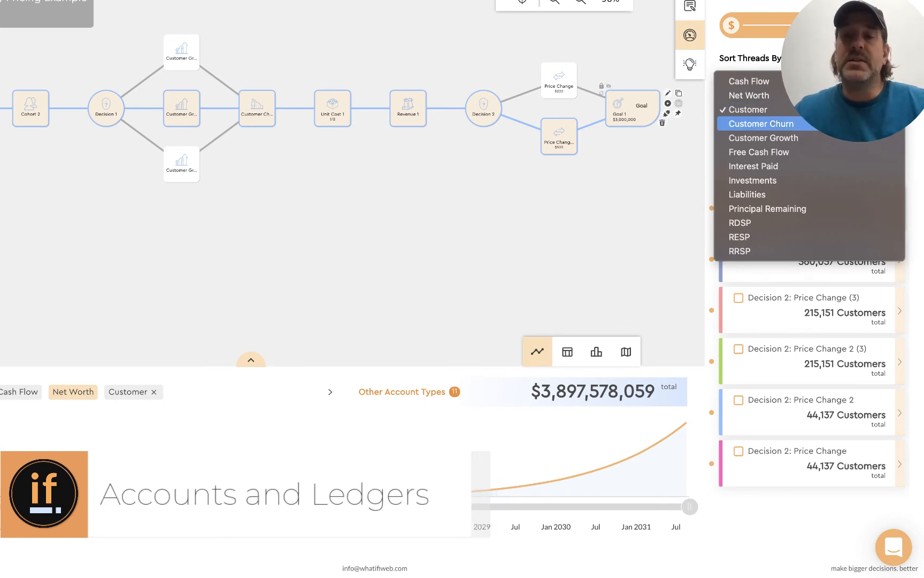
left_click(764, 82)
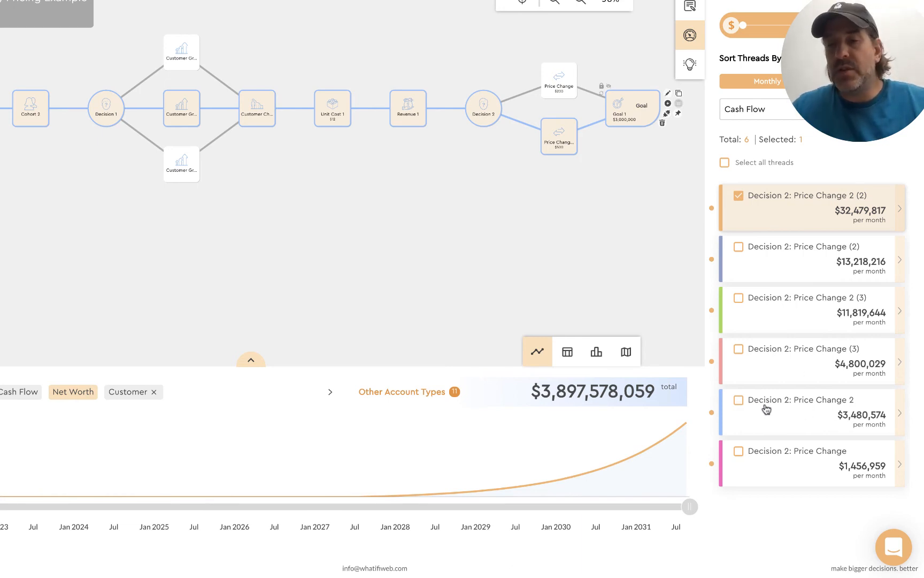
left_click(738, 401)
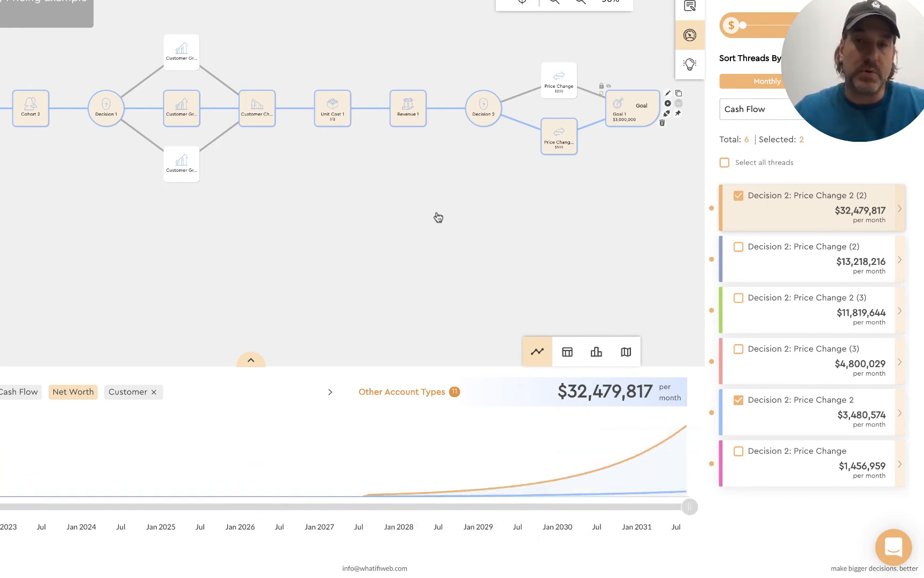
Step: Lock the $500 Price Change 2 option of Decision 2
left_click(555, 2)
left_click(555, 2)
left_click(555, 1)
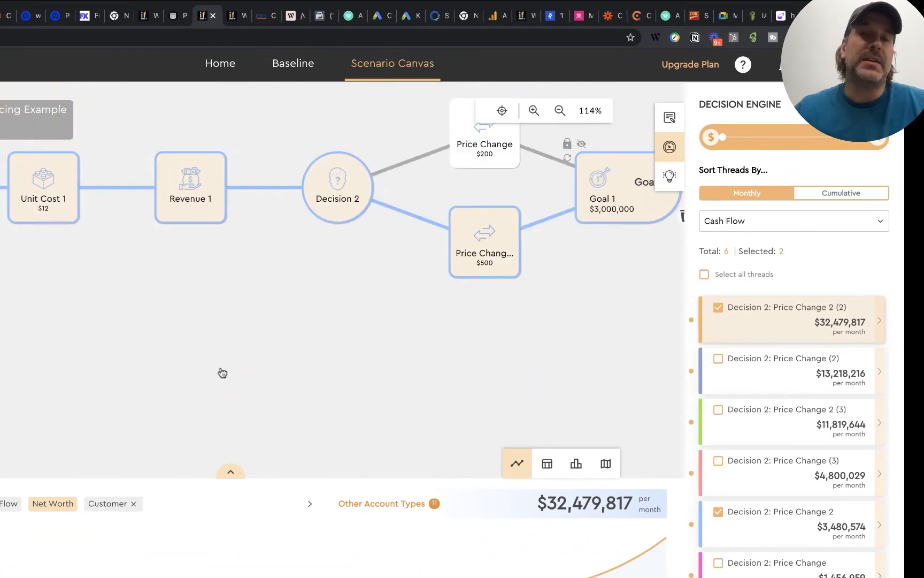
left_click_drag(573, 315, 406, 385)
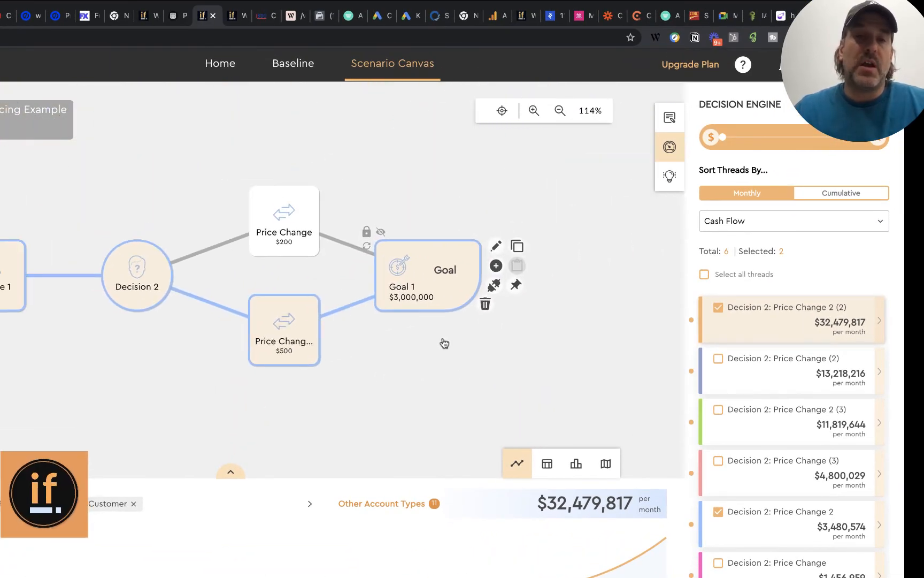
left_click(292, 323)
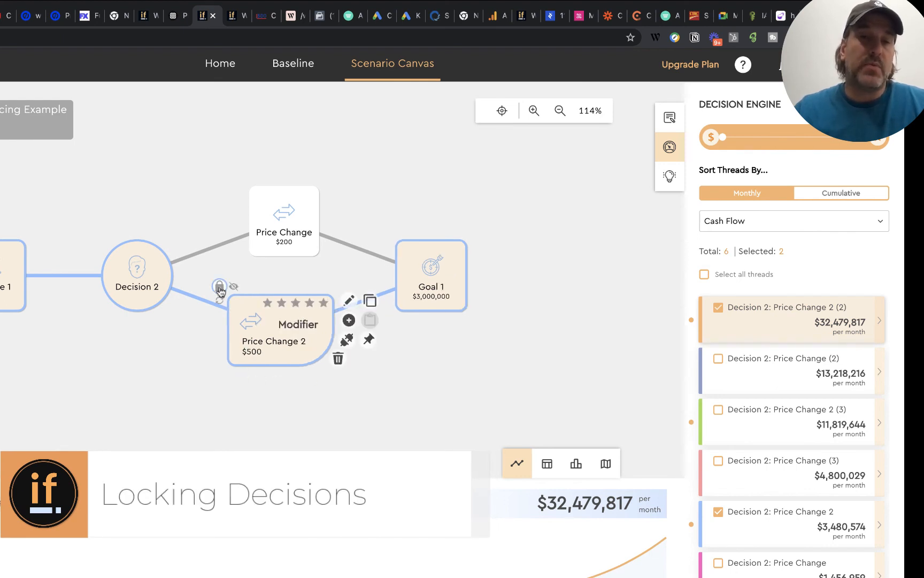
left_click(220, 287)
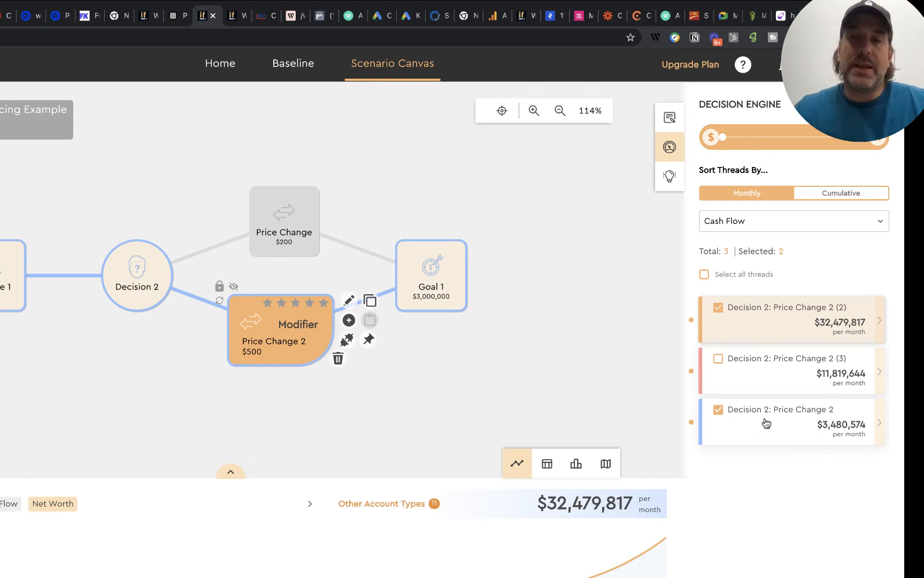
Step: Go back along the scenario to the Customer Growth options before Customer Churn
left_click_drag(139, 380, 216, 382)
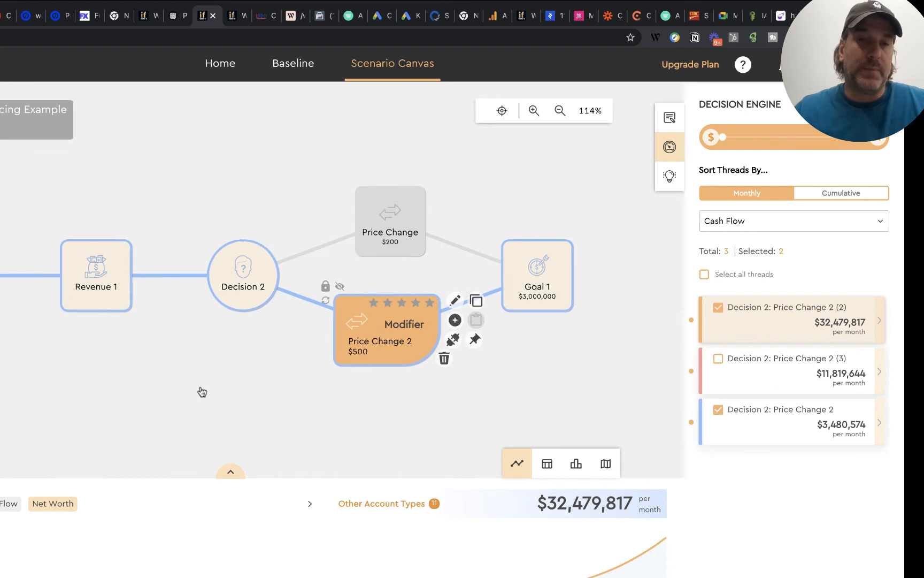
left_click_drag(200, 390, 426, 413)
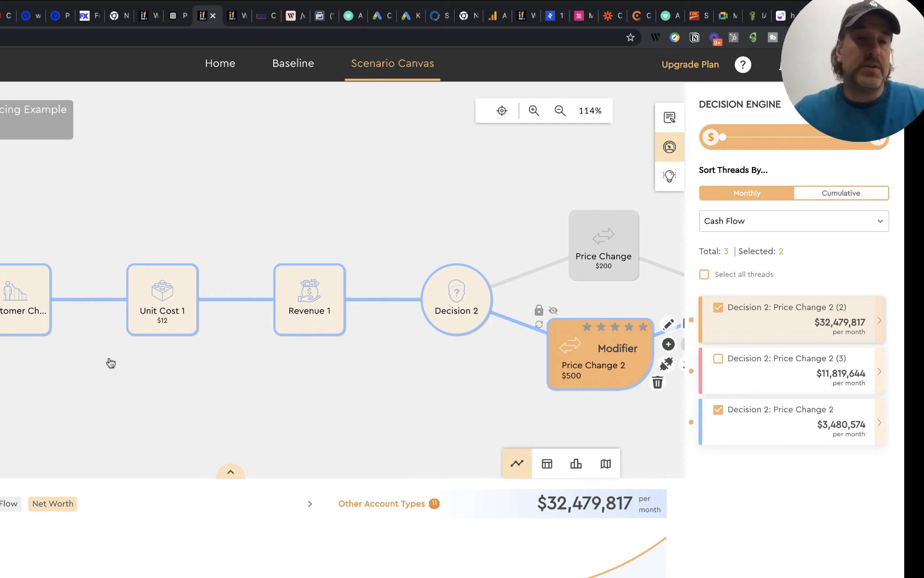
left_click_drag(74, 375, 224, 372)
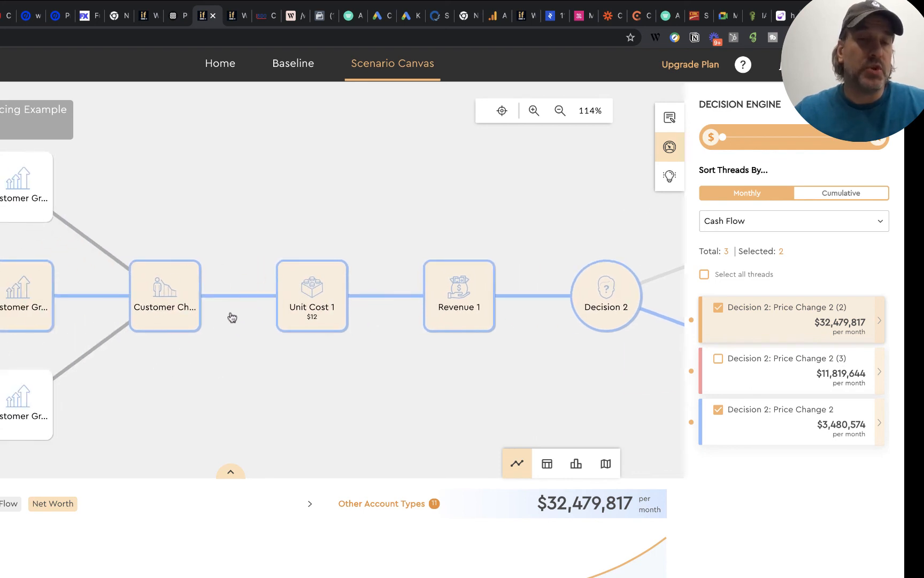